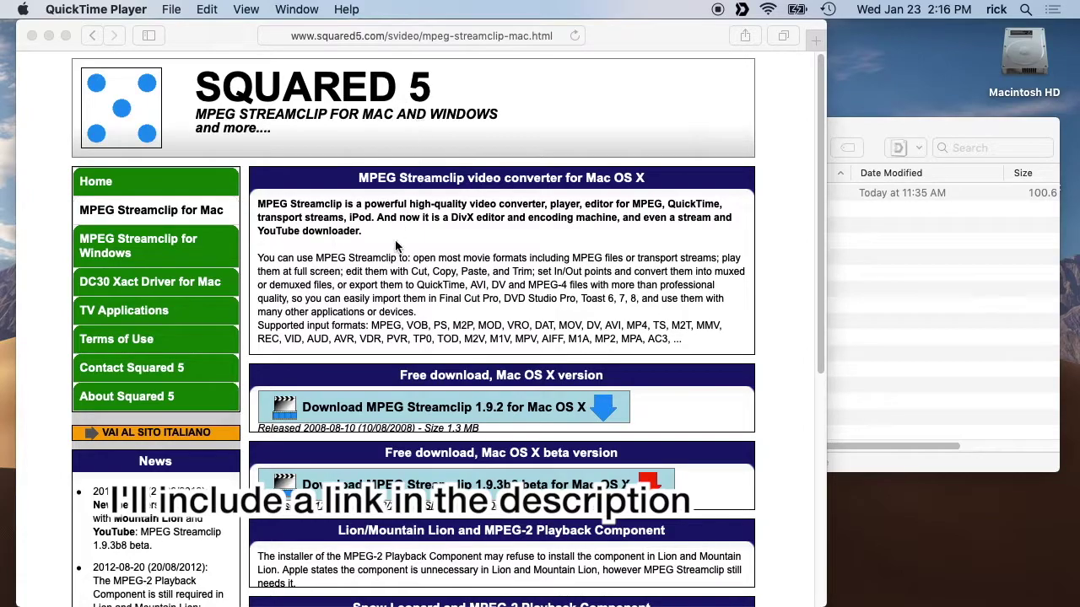
Expand the Mac OS X 1.9.3b8 beta download details on the squared5.com MPEG Streamclip page.
{"action": "mouse_move", "coordinate": [390, 322]}
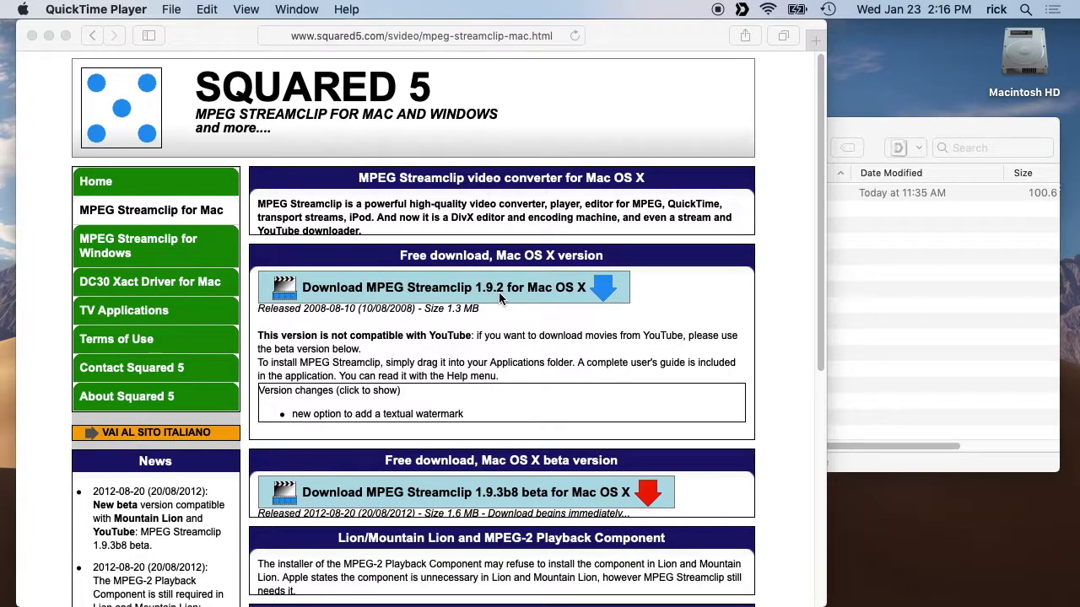
{"action": "mouse_move", "coordinate": [489, 473]}
{"action": "mouse_move", "coordinate": [392, 460]}
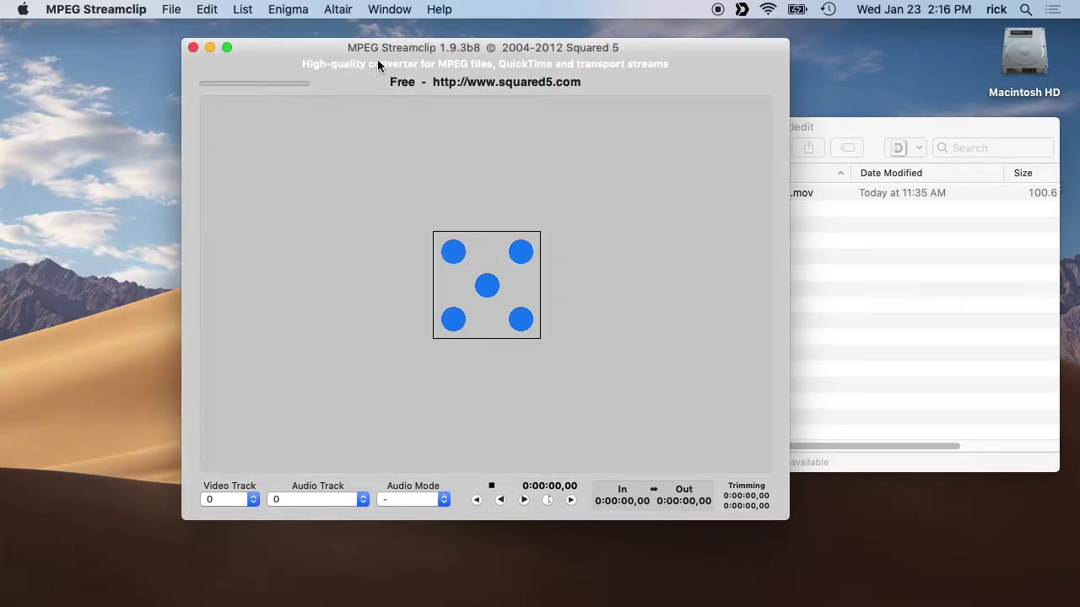
Move the empty MPEG Streamclip window left to uncover the lossessvidedit Finder window.
{"action": "left_click_drag", "start_coordinate": [378, 65], "coordinate": [226, 67]}
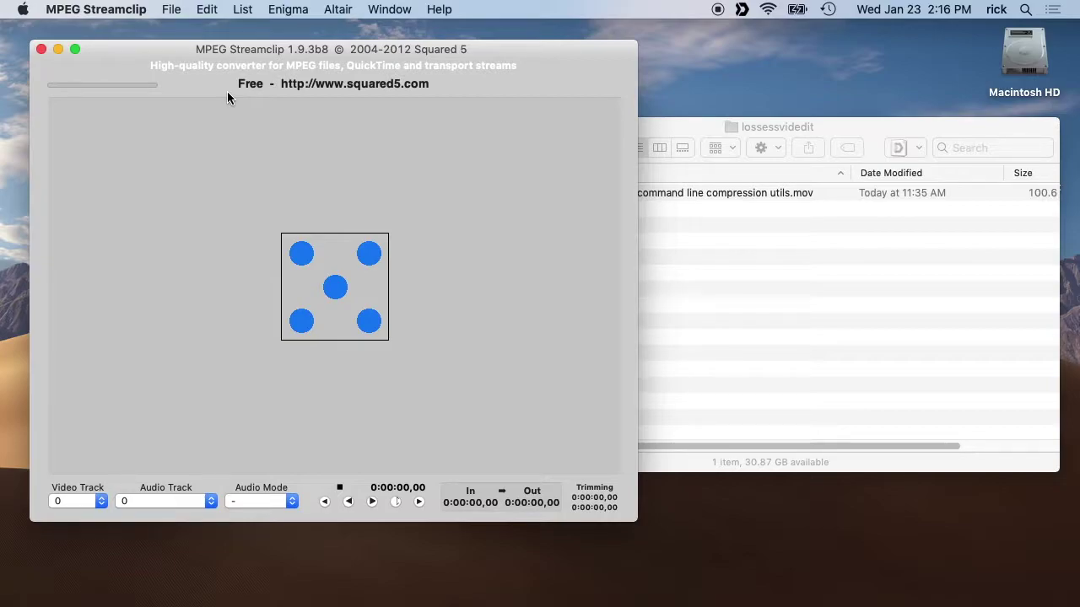
Load command line compression utils.mov into Streamclip and place the cut-times note beside the player.
{"action": "left_click", "coordinate": [735, 255]}
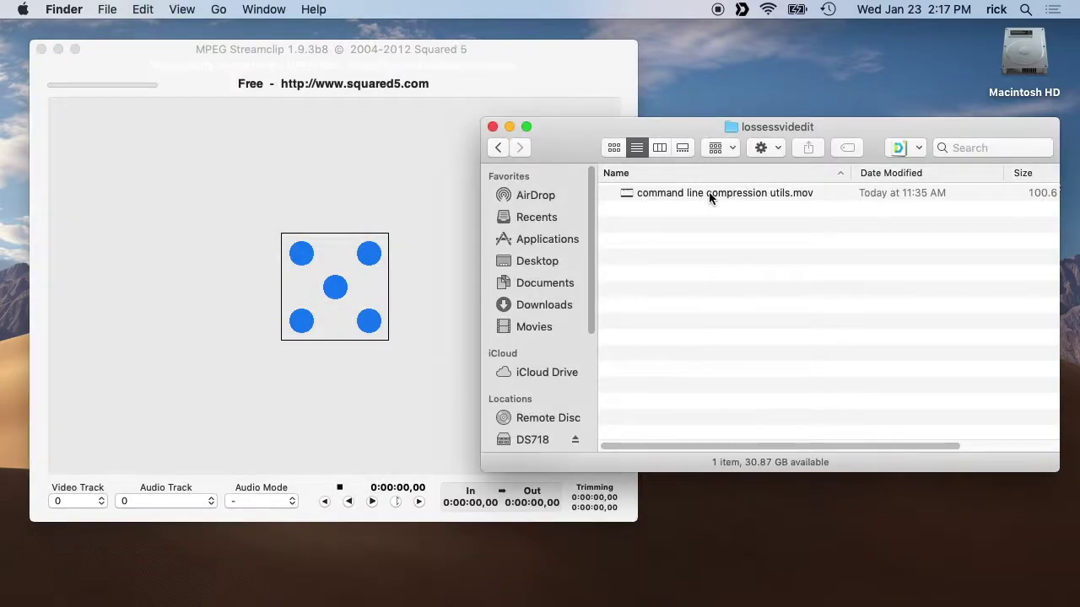
{"action": "left_click_drag", "start_coordinate": [708, 197], "coordinate": [299, 200]}
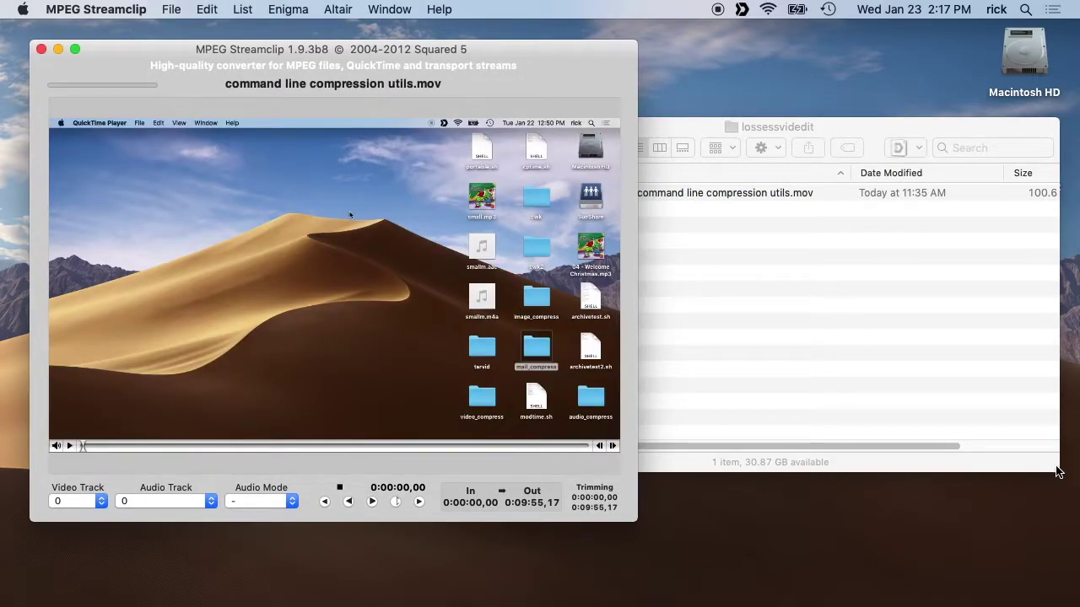
{"action": "left_click", "coordinate": [1032, 360]}
{"action": "left_click_drag", "start_coordinate": [916, 126], "coordinate": [949, 338]}
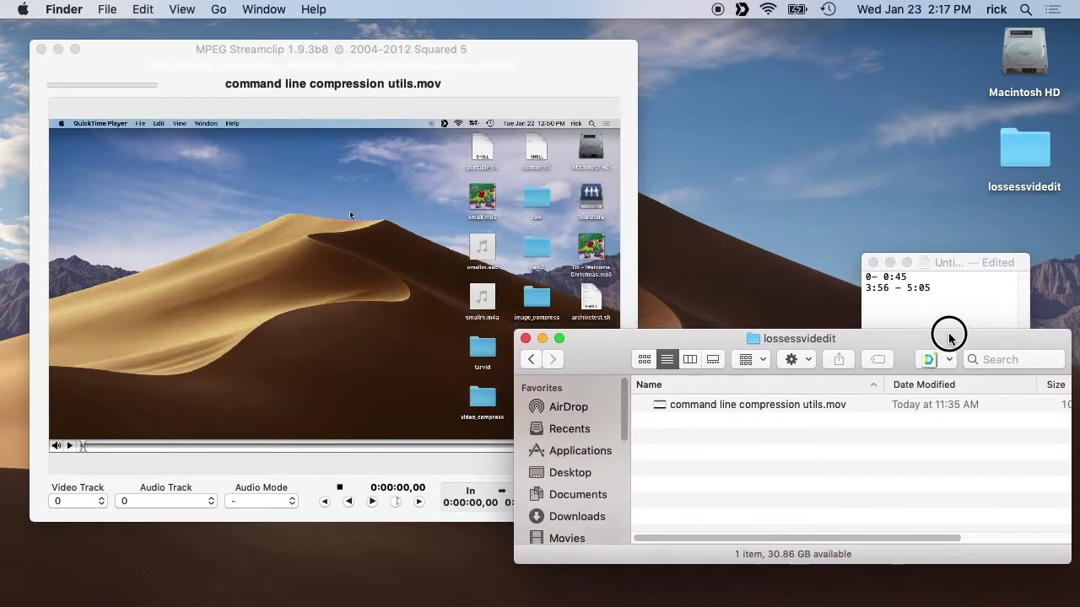
{"action": "left_click_drag", "start_coordinate": [990, 264], "coordinate": [911, 178]}
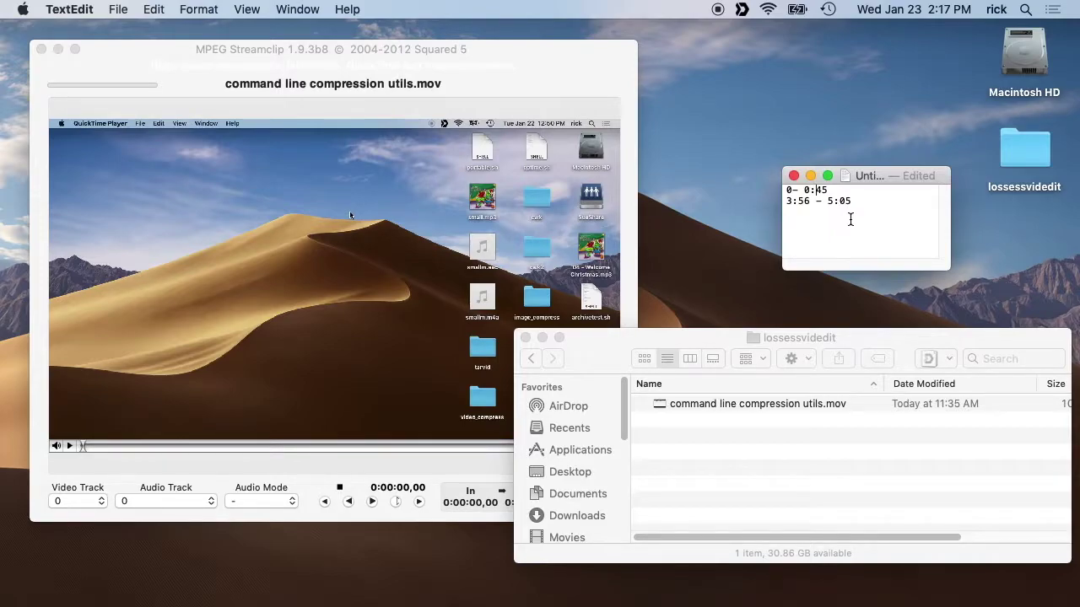
{"action": "left_click", "coordinate": [496, 67]}
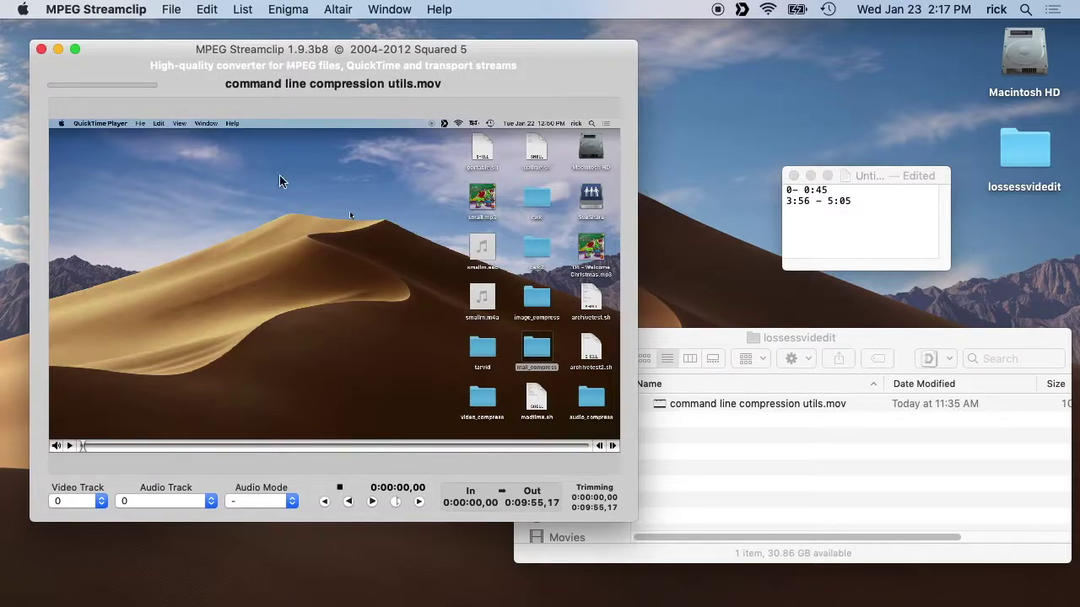
Scrub to the terminal section and set the In point at 0:03:55,48.
{"action": "left_click_drag", "start_coordinate": [83, 445], "coordinate": [312, 448]}
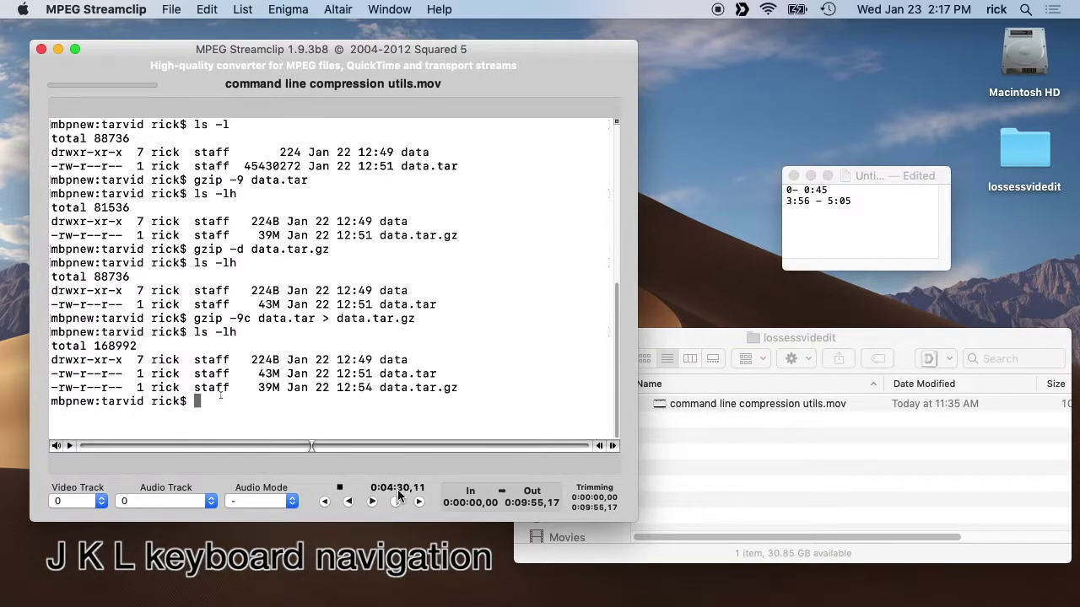
{"action": "key", "text": "l"}
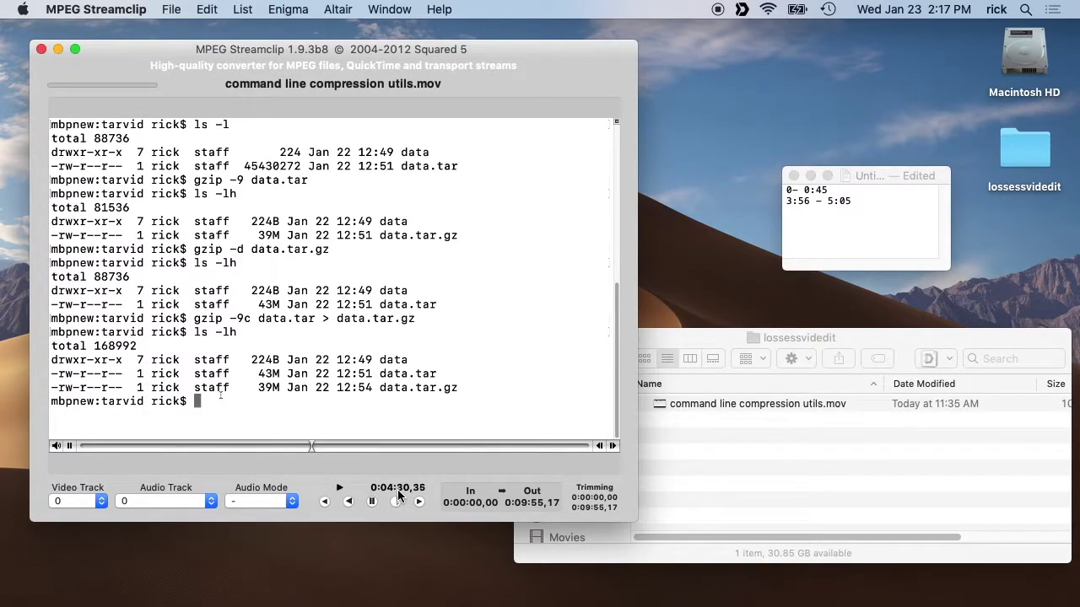
{"action": "key", "text": "j"}
{"action": "left_click_drag", "start_coordinate": [299, 447], "coordinate": [282, 447]}
{"action": "key", "text": "i"}
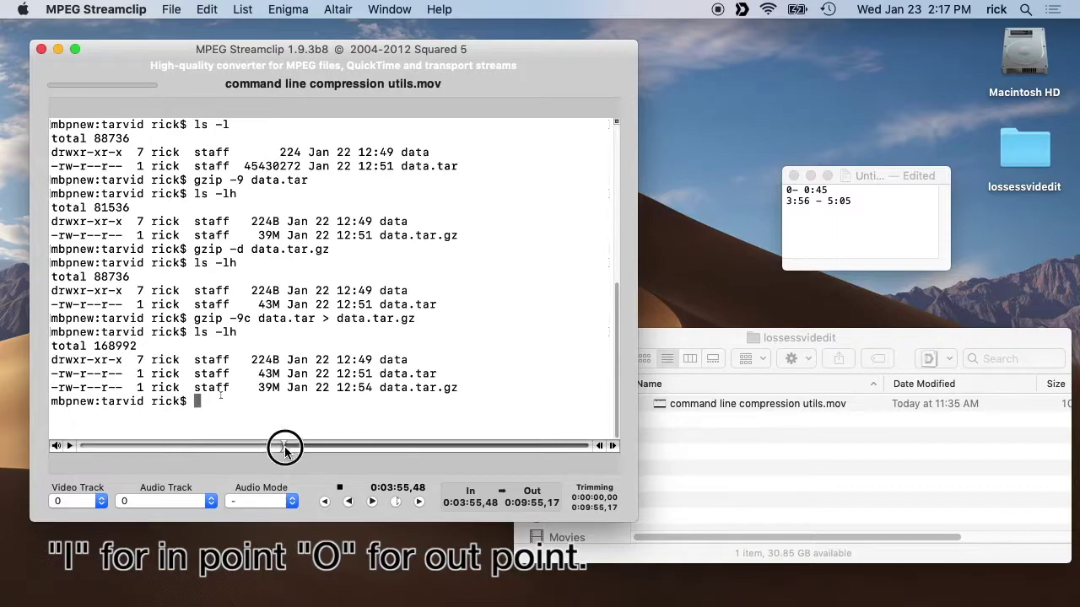
Scrub forward to the section's end and set the Out point at 0:05:04,48.
{"action": "left_click_drag", "start_coordinate": [285, 451], "coordinate": [341, 451]}
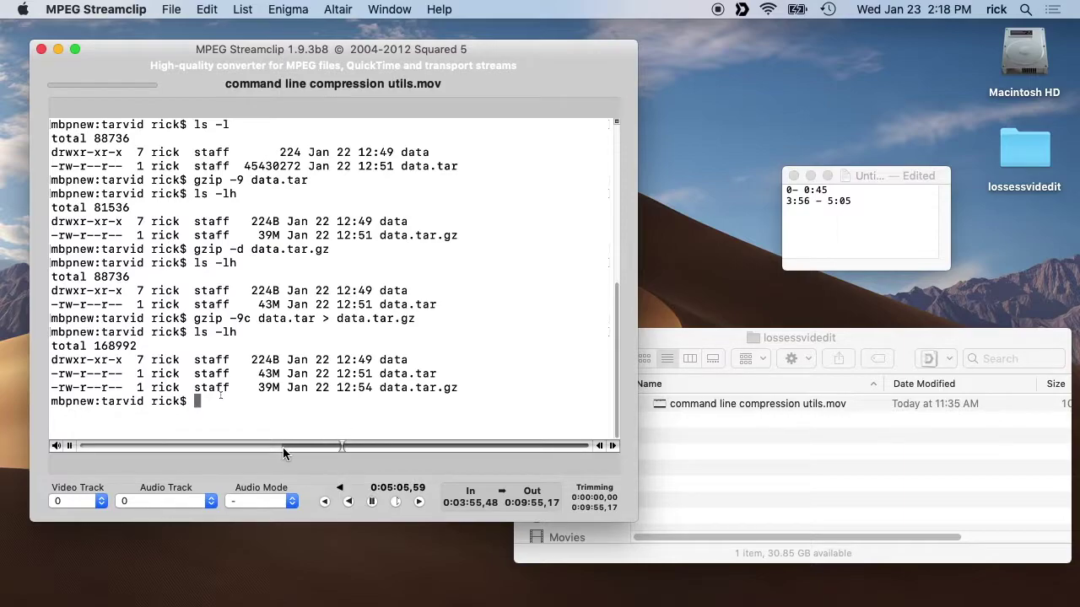
{"action": "key", "text": "j"}
{"action": "key", "text": "k"}
{"action": "key", "text": "super+o"}
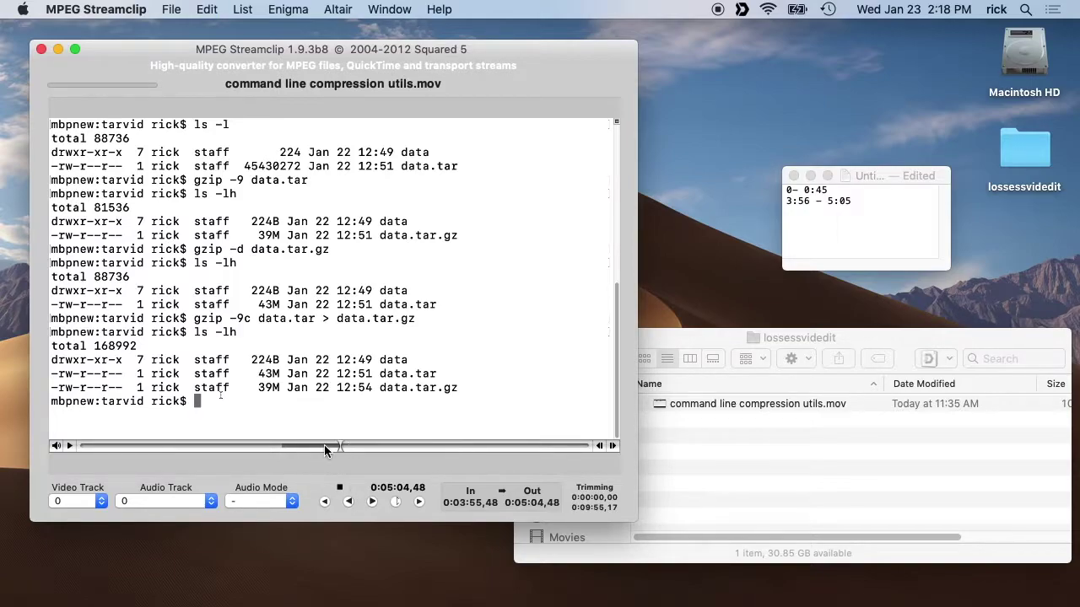
Cut the marked 3:56–5:05 section, shortening the movie to 0:08:46,17.
{"action": "left_click", "coordinate": [206, 9]}
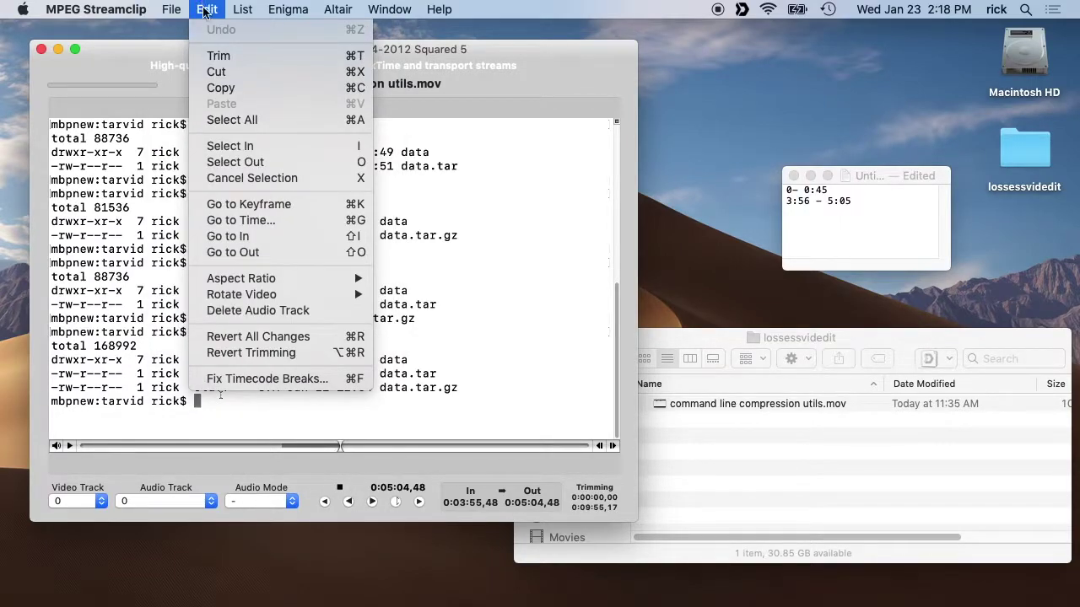
{"action": "left_click", "coordinate": [219, 75]}
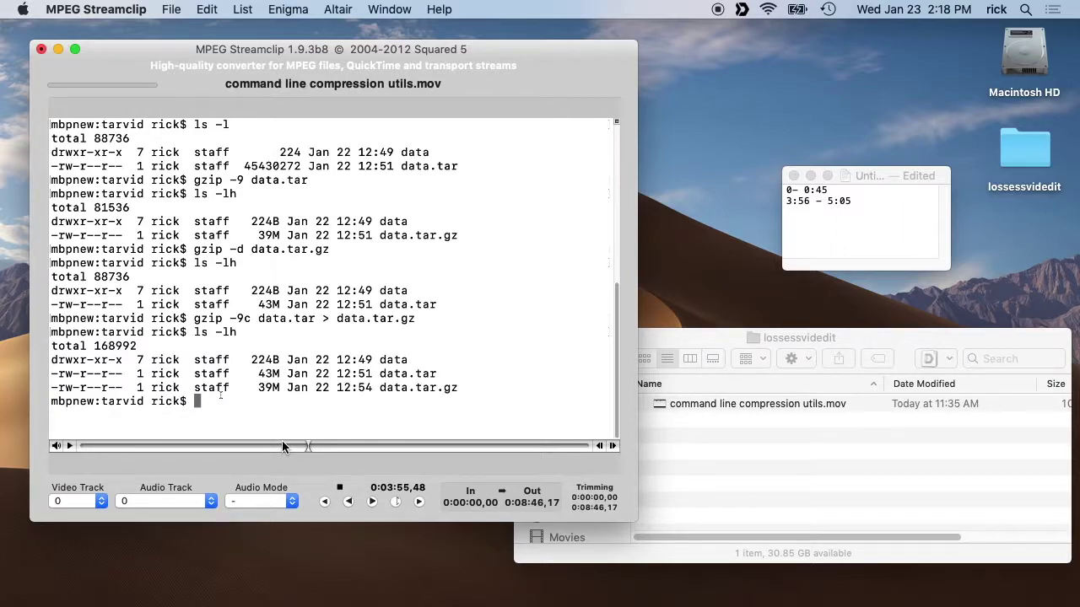
Set the In point at 0:00:45,19 and trim away the opening 45 seconds.
{"action": "left_click", "coordinate": [156, 446]}
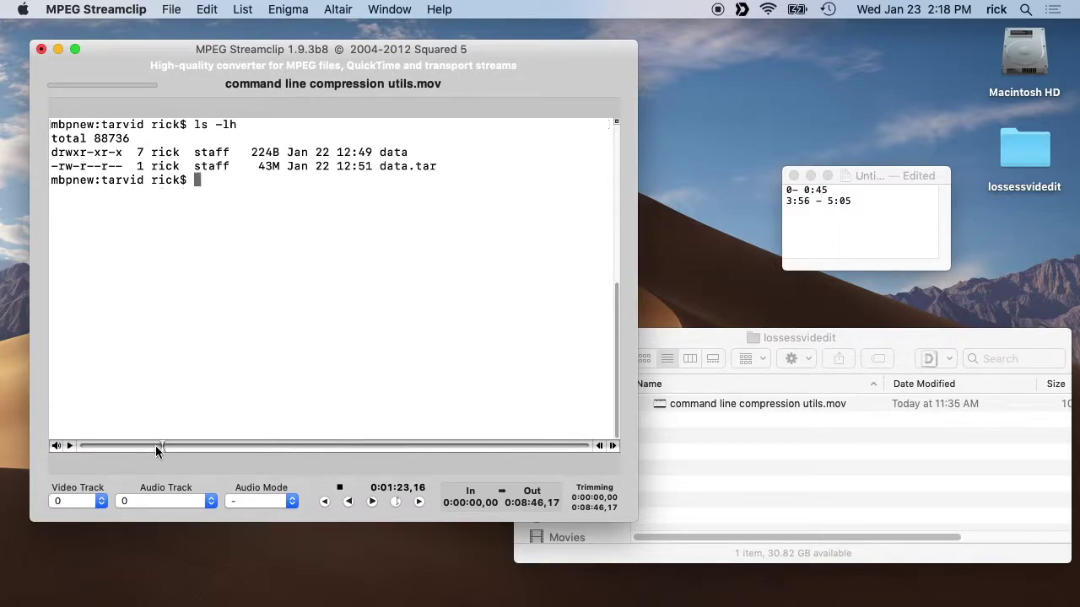
{"action": "left_click_drag", "start_coordinate": [155, 446], "coordinate": [126, 447]}
{"action": "key", "text": "i"}
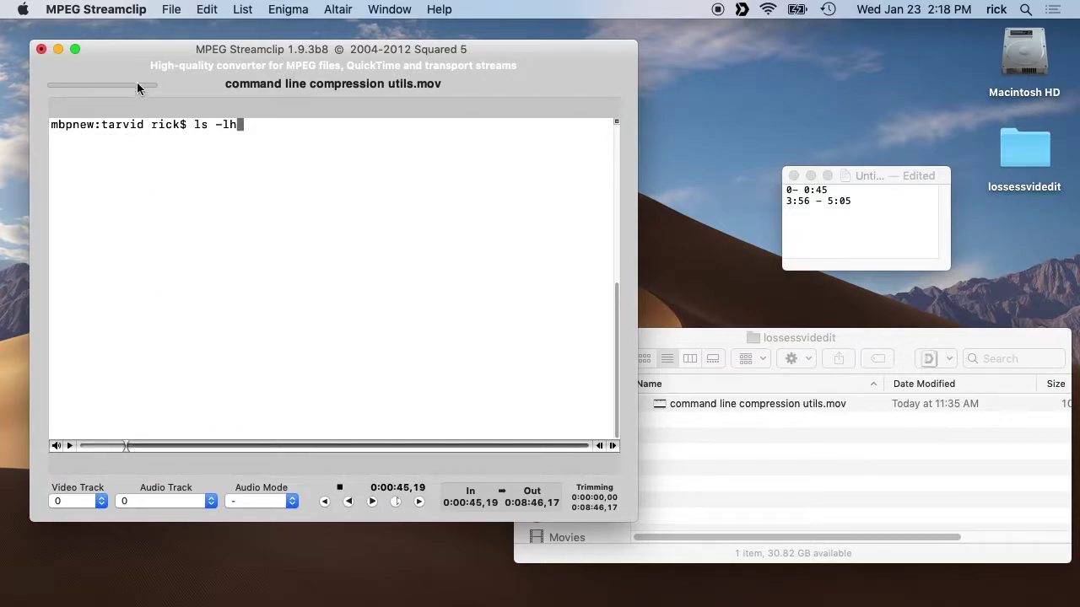
{"action": "left_click", "coordinate": [207, 9]}
{"action": "left_click", "coordinate": [240, 53]}
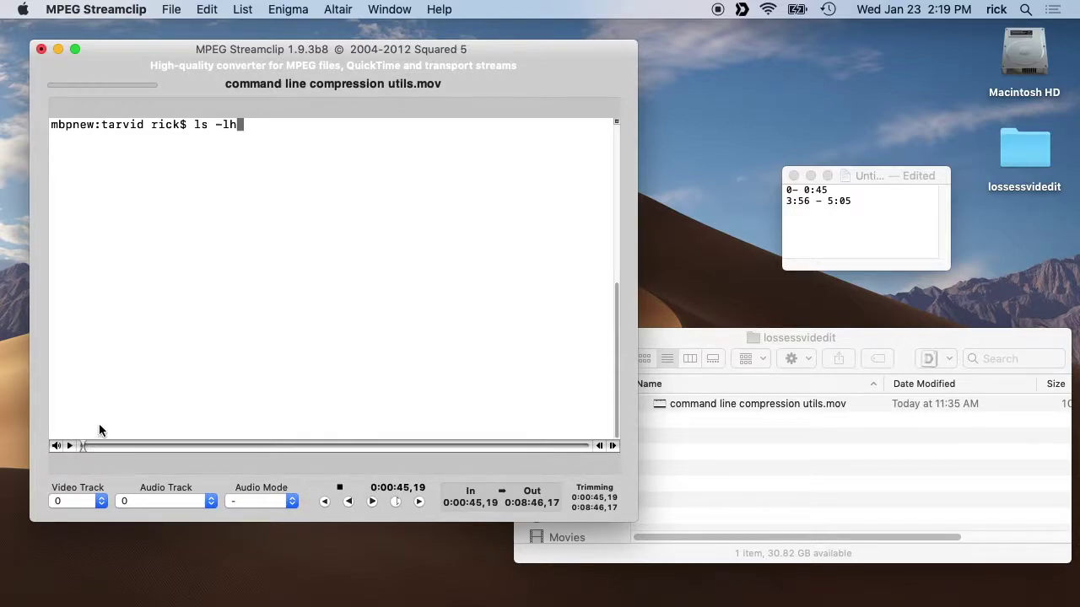
Save the edited movie under a new name with '_cut' appended: command line compression utils_cut.mov.
{"action": "left_click", "coordinate": [173, 10]}
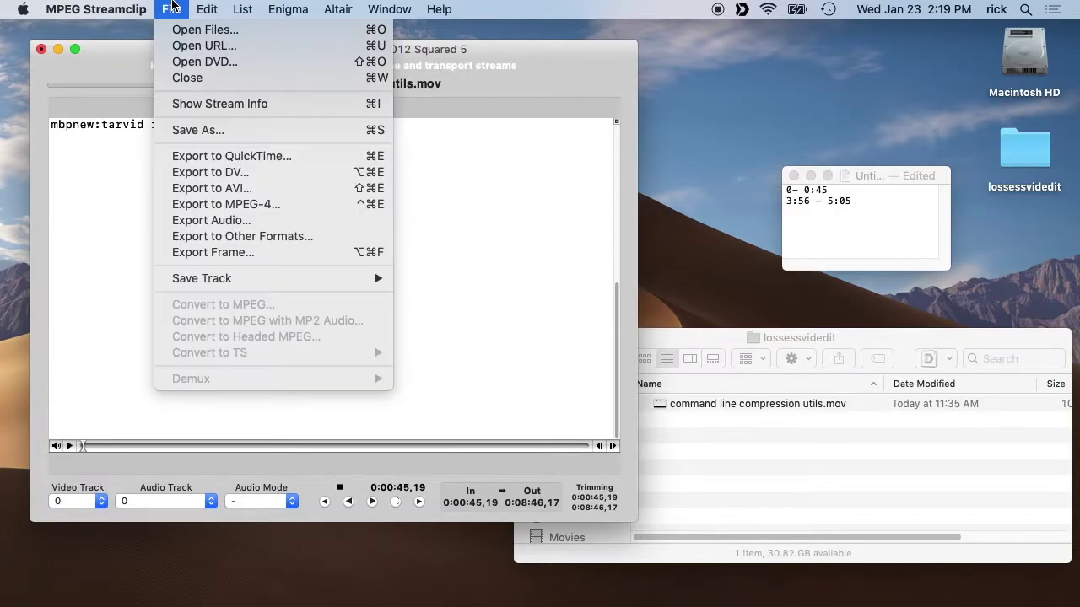
{"action": "left_click", "coordinate": [187, 132]}
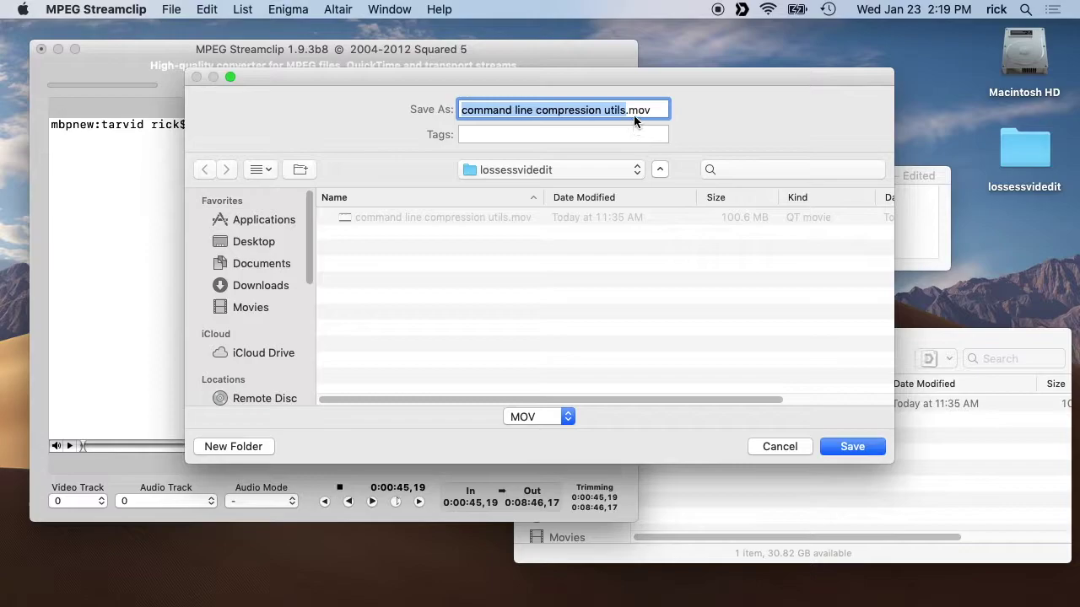
{"action": "left_click", "coordinate": [625, 114]}
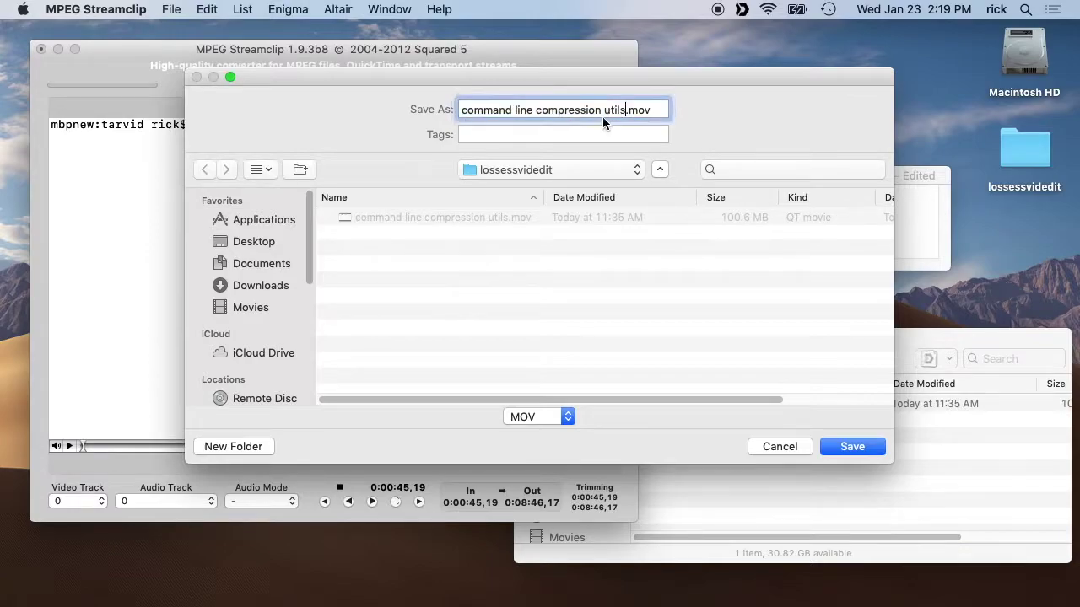
{"action": "type", "text": "_cut"}
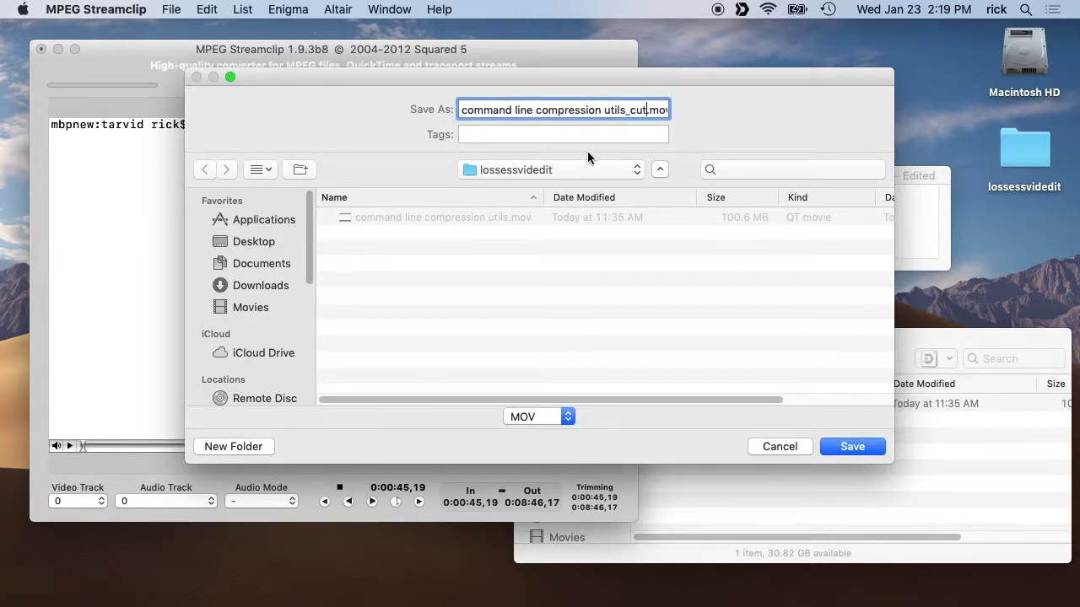
{"action": "key", "text": "Return"}
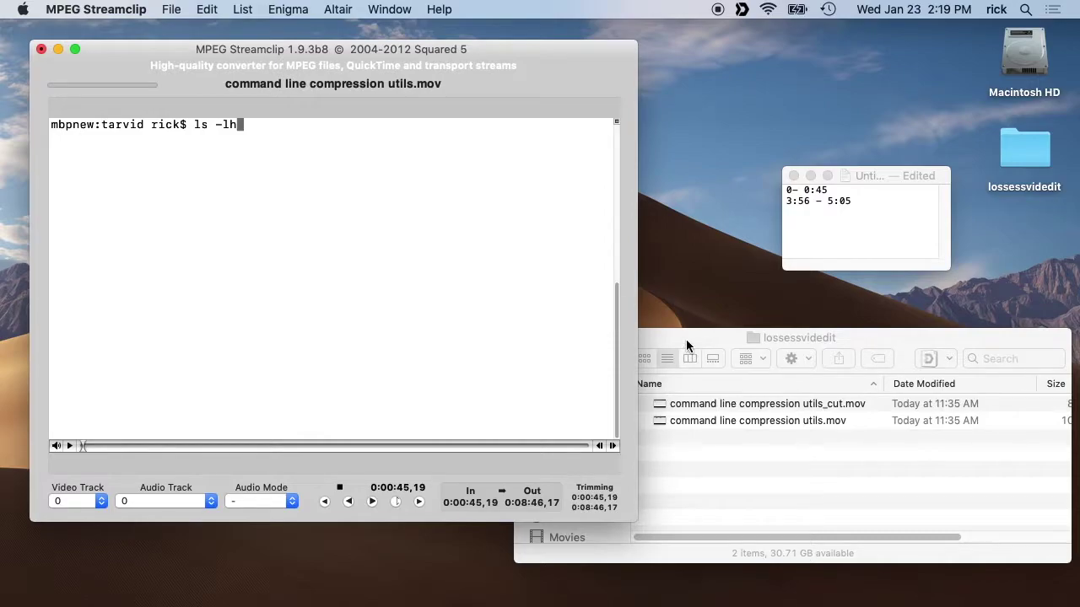
Widen the Finder window to compare sizes: 80.3 MB _cut copy versus 100.6 MB original.
{"action": "left_click_drag", "start_coordinate": [686, 339], "coordinate": [586, 317]}
{"action": "left_click_drag", "start_coordinate": [972, 393], "coordinate": [1043, 413]}
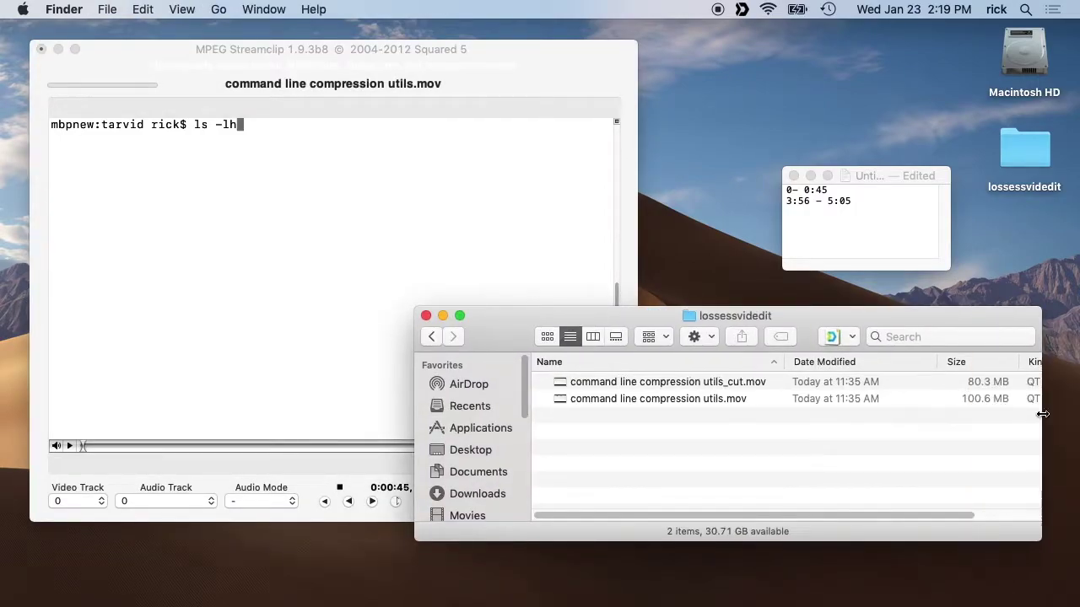
{"action": "left_click", "coordinate": [736, 402]}
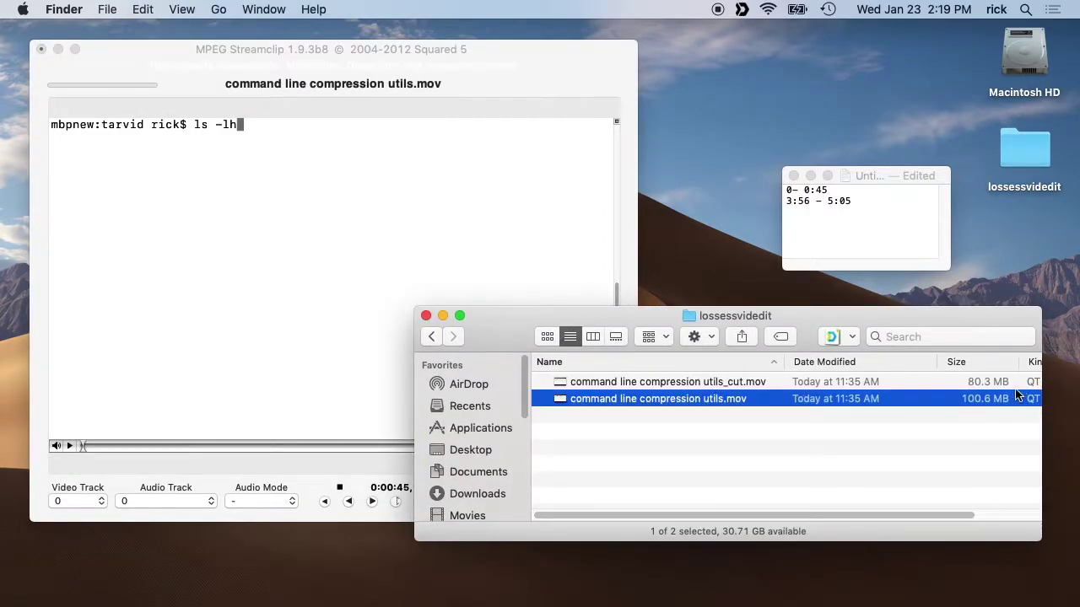
{"action": "left_click", "coordinate": [750, 383]}
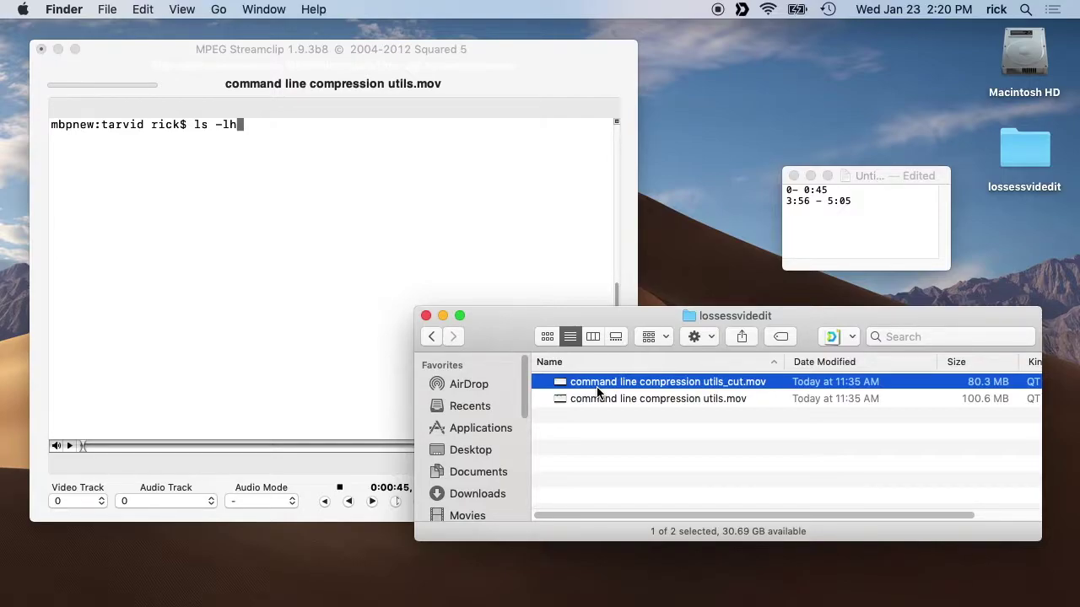
{"action": "left_click", "coordinate": [210, 75]}
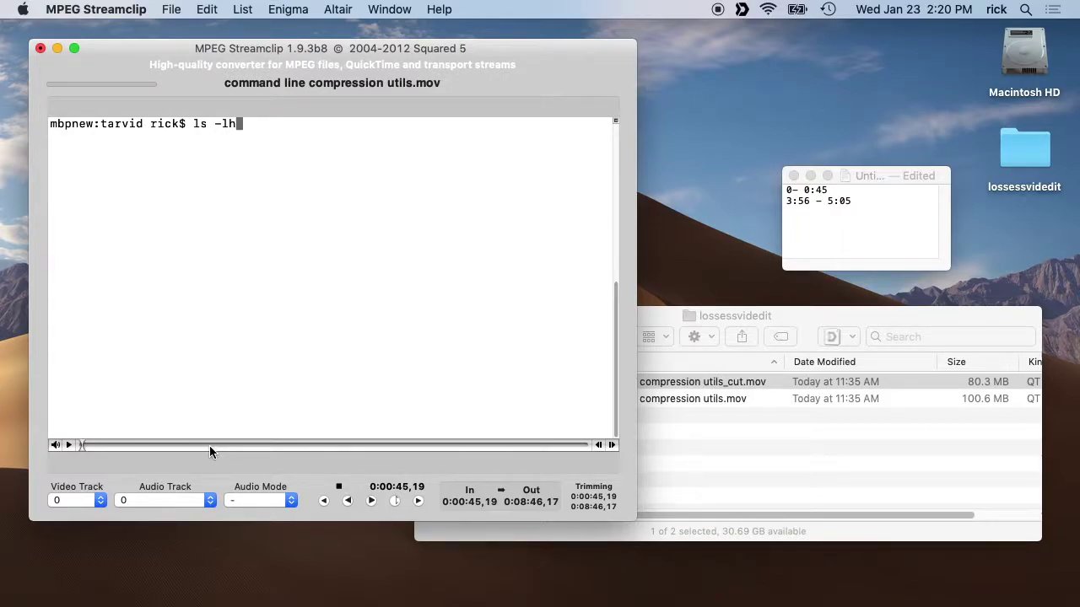
Bring the lossessvidedit Finder window forward and select the original command line compression utils.mov.
{"action": "left_click", "coordinate": [734, 331]}
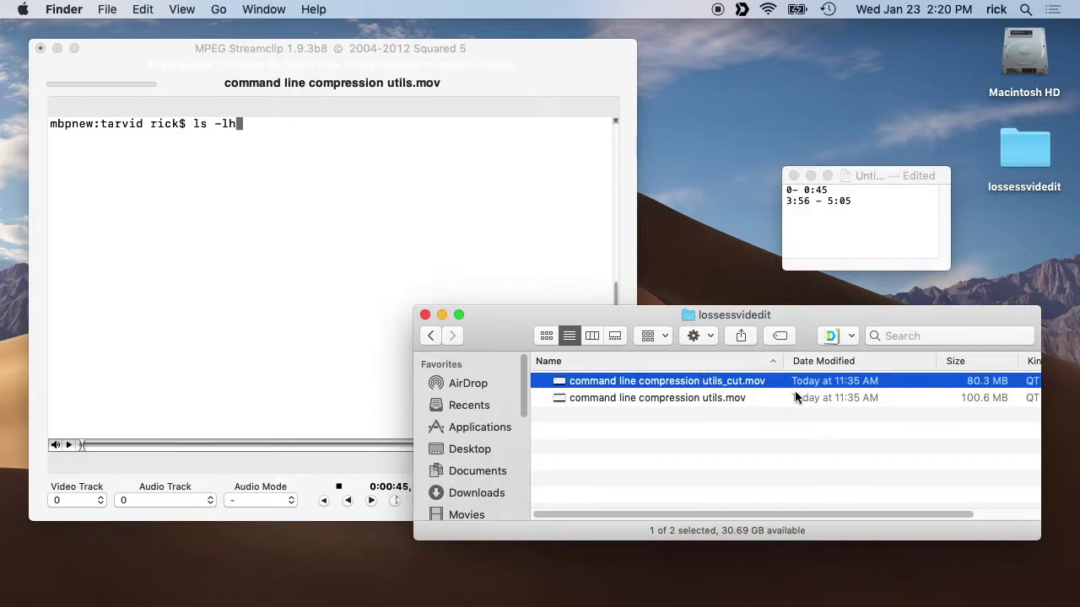
{"action": "left_click", "coordinate": [711, 398]}
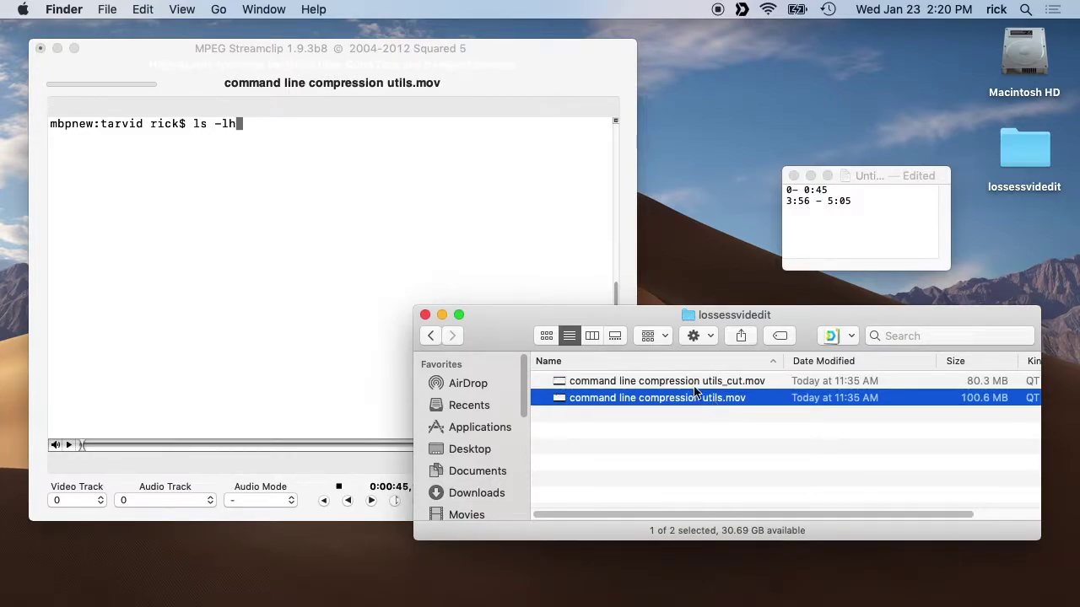